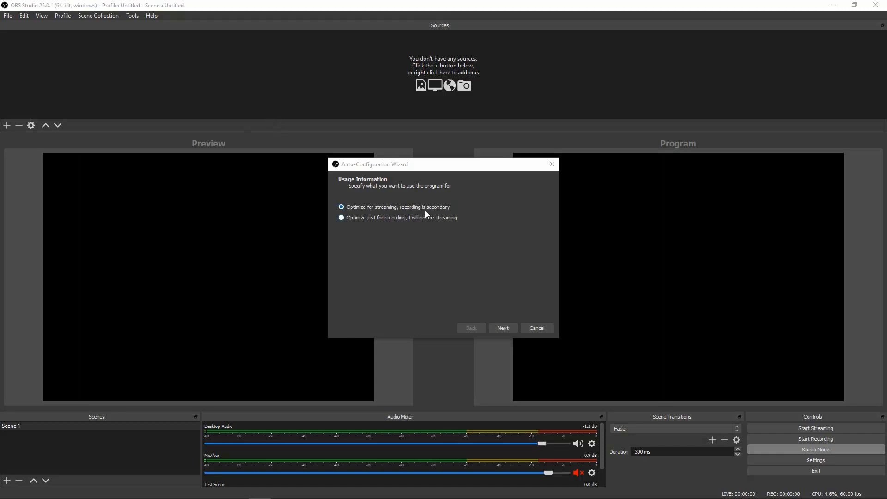
# Step: Accept the streaming-optimized usage and video settings in the configuration wizard, and request the Facebook Live stream key
pyautogui.click(506, 327)
pyautogui.click(505, 328)
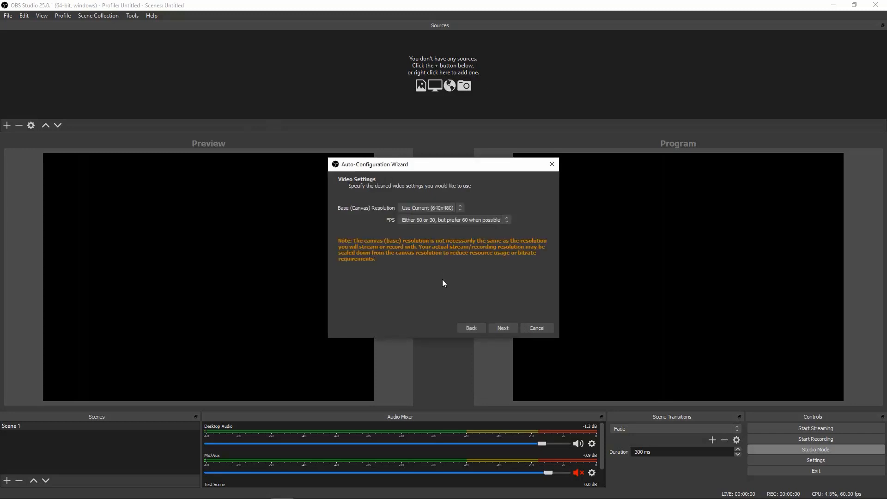
pyautogui.click(506, 323)
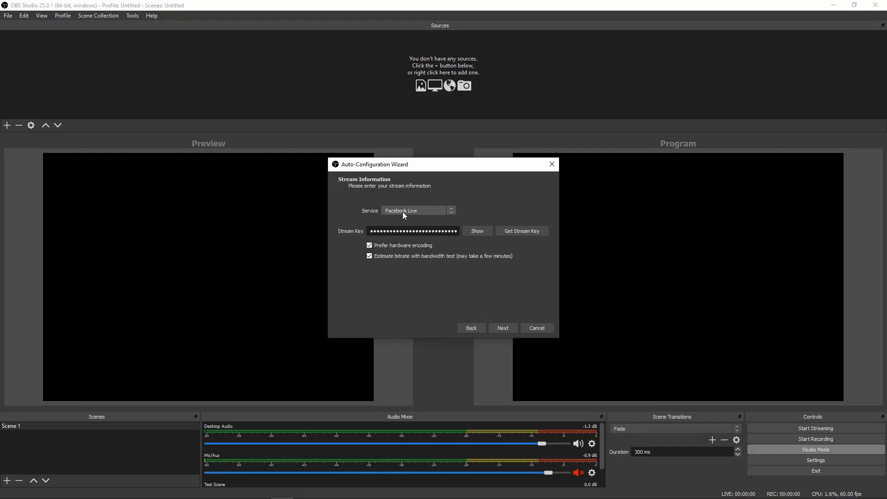
pyautogui.click(523, 231)
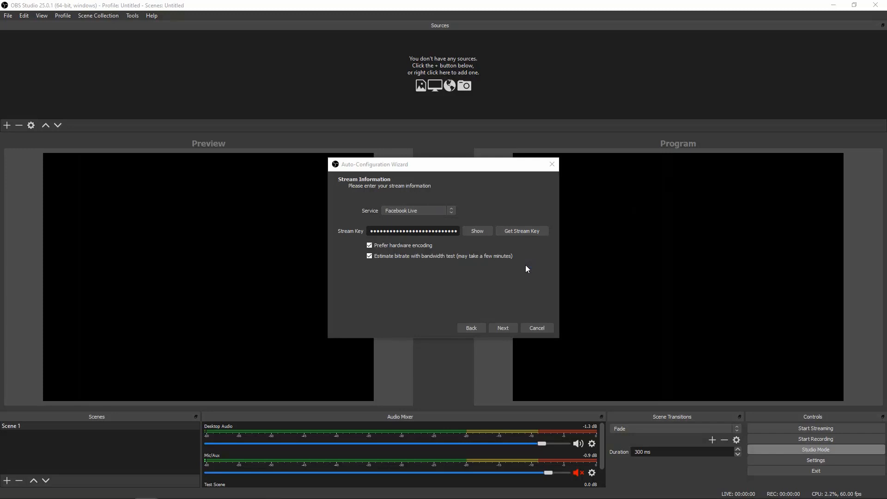
pyautogui.click(518, 232)
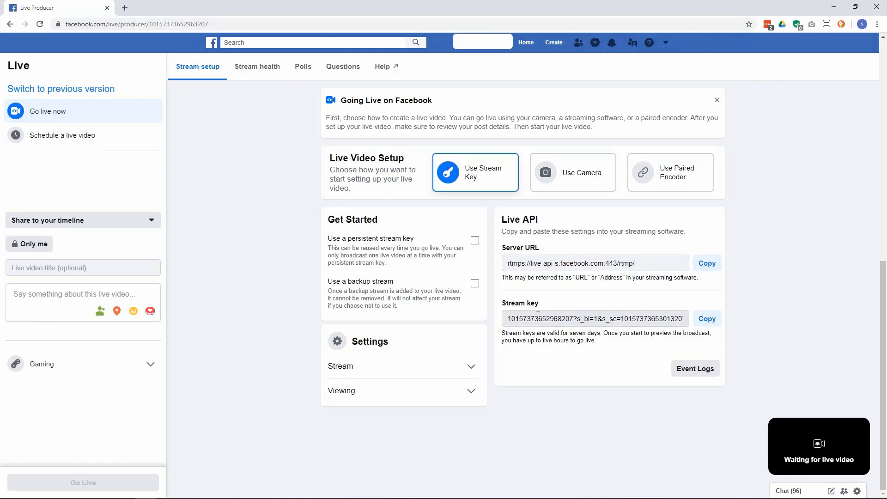
# Step: Copy the stream key from Facebook's Live API settings and paste it over the existing stream key in the OBS wizard
pyautogui.click(713, 324)
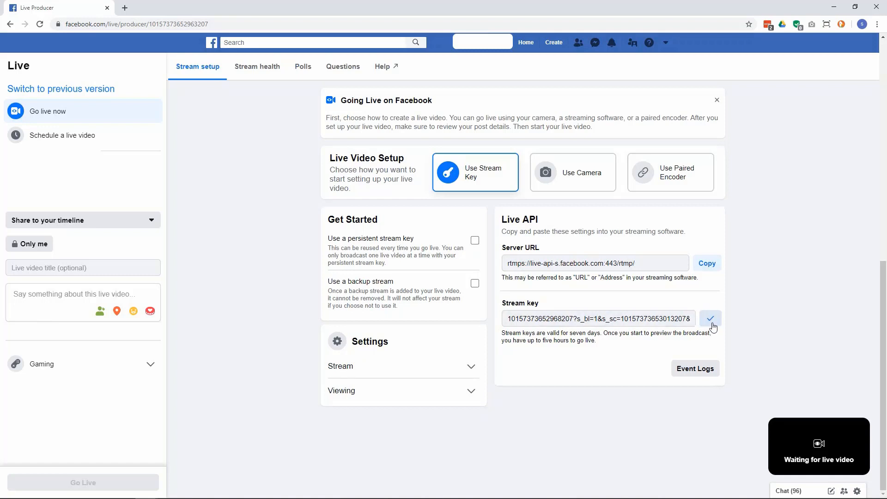
pyautogui.click(283, 492)
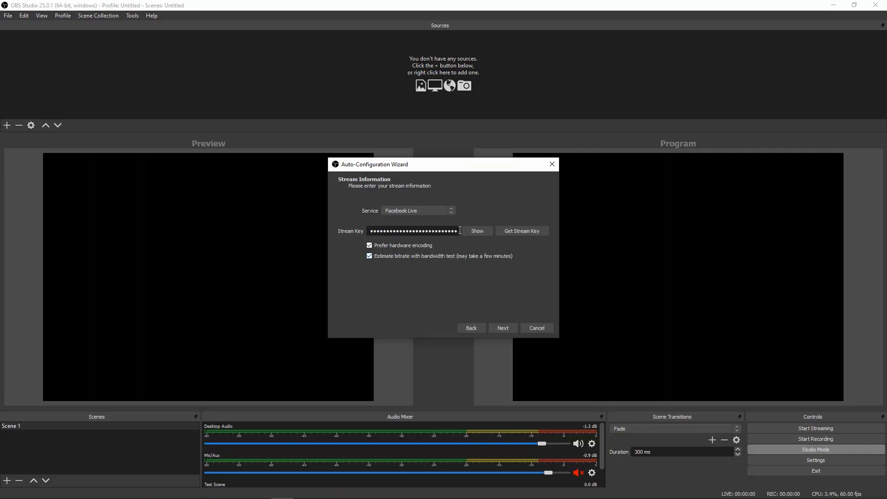
pyautogui.moveTo(456, 231); pyautogui.dragTo(303, 243)
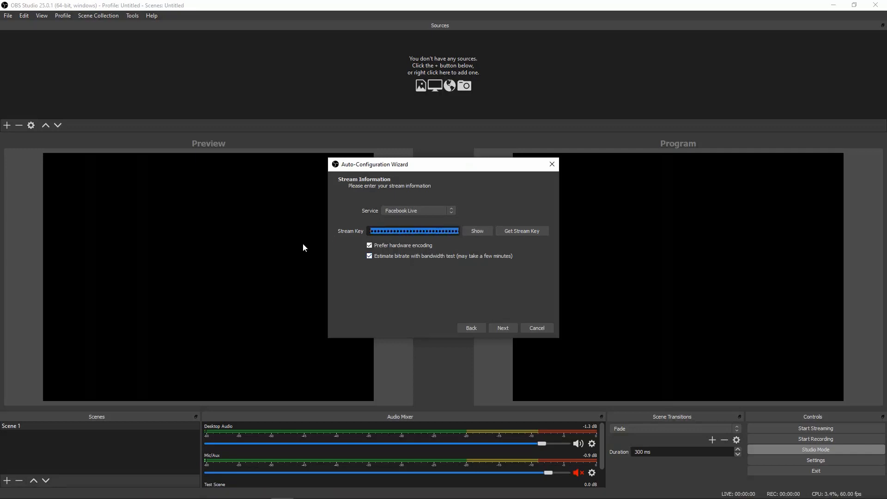
pyautogui.press('BackSpace')
pyautogui.hotkey('ctrl', 'v')
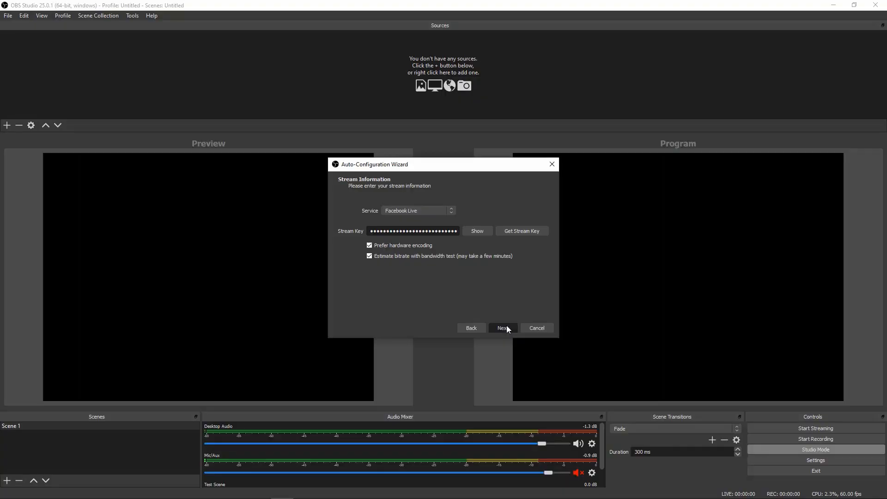
# Step: Run the bandwidth test for the stream and apply the settings recommended by the wizard
pyautogui.click(507, 326)
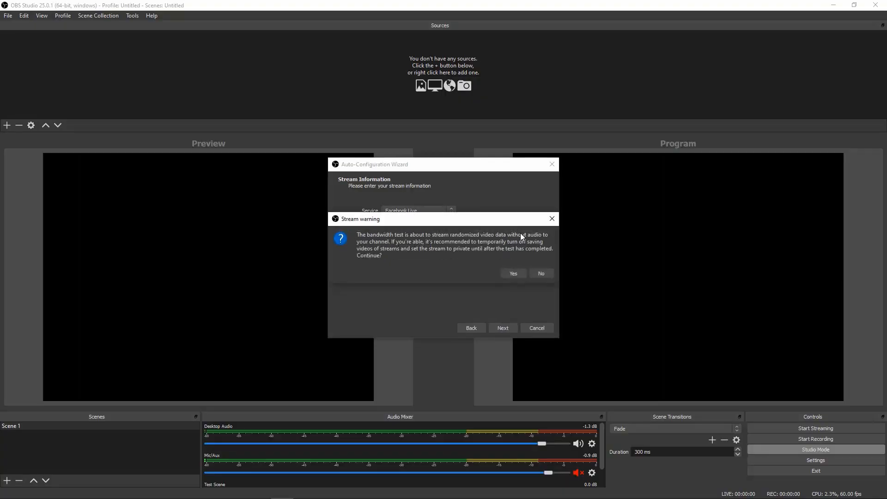
pyautogui.click(513, 273)
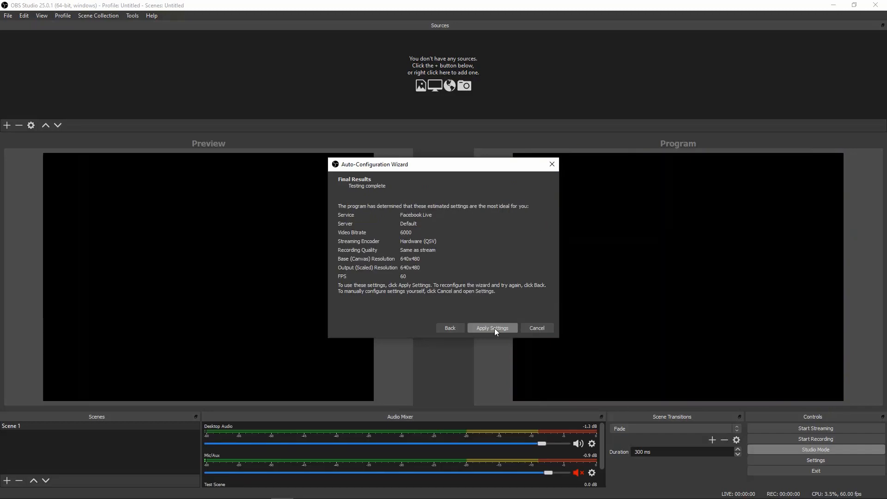
pyautogui.click(494, 329)
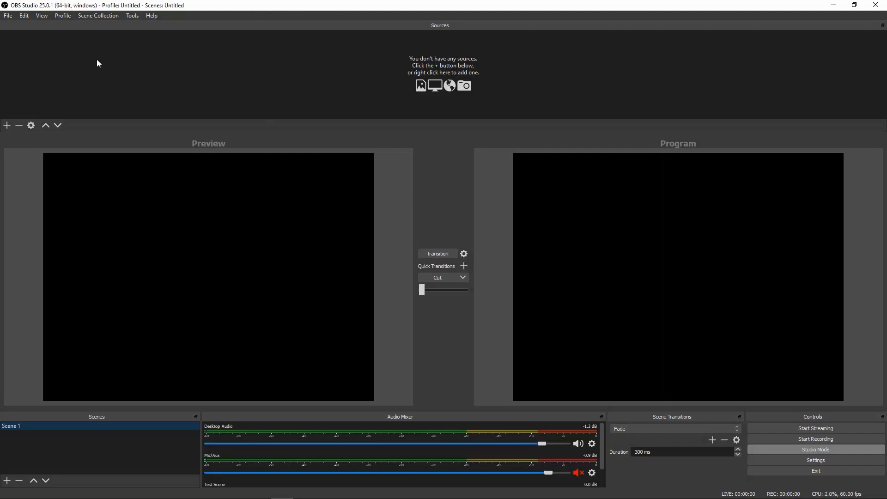
# Step: Add a Video Capture Device source using the HP Wide Vision HD camera and scale its image down in the preview
pyautogui.click(7, 125)
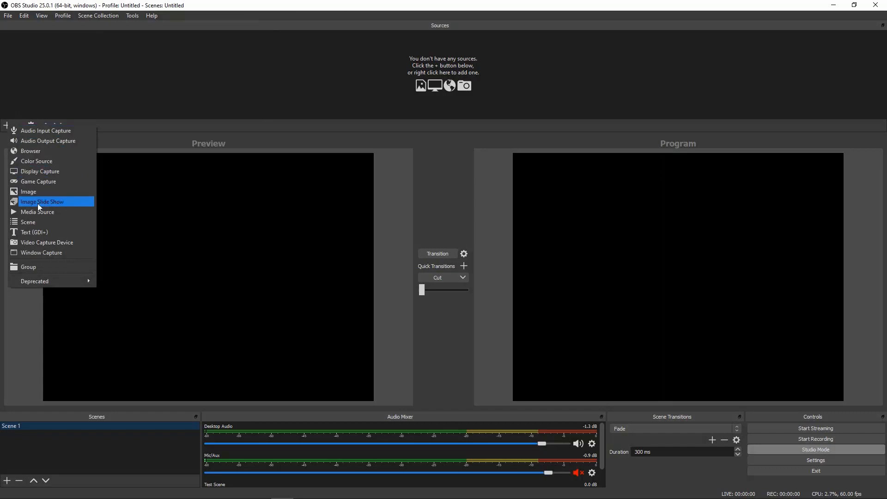
pyautogui.click(44, 243)
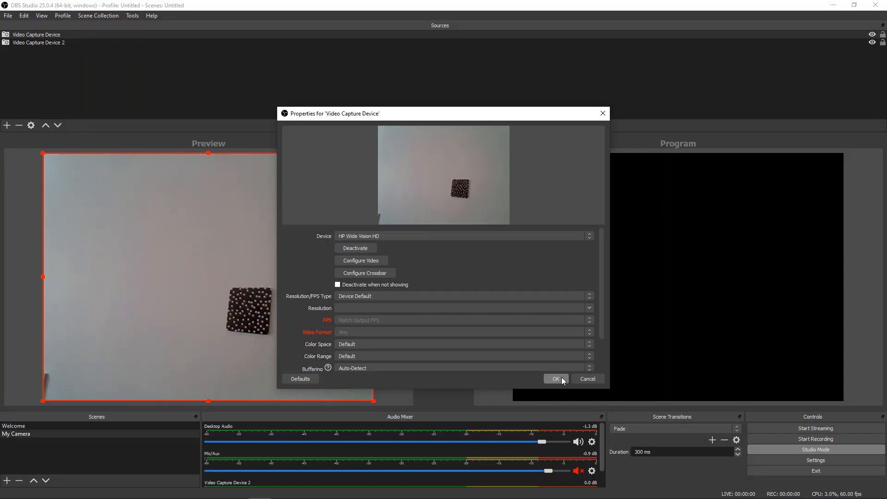
pyautogui.click(556, 379)
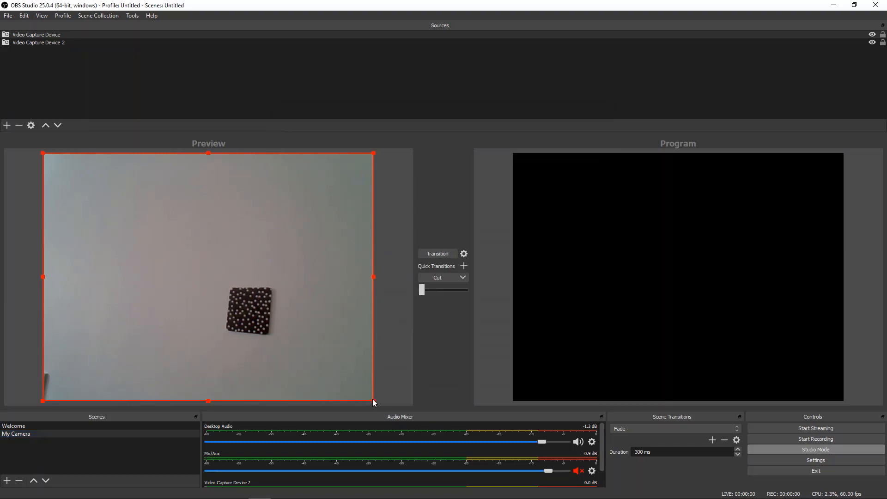
pyautogui.moveTo(374, 400); pyautogui.dragTo(203, 298)
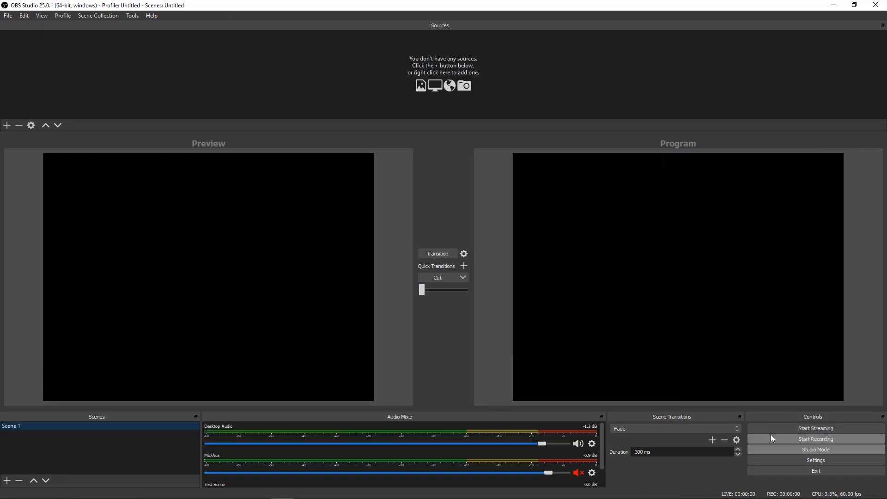
# Step: Start streaming the Welcome scene, switch to Facebook Live Producer in the browser, and go live
pyautogui.click(6, 17)
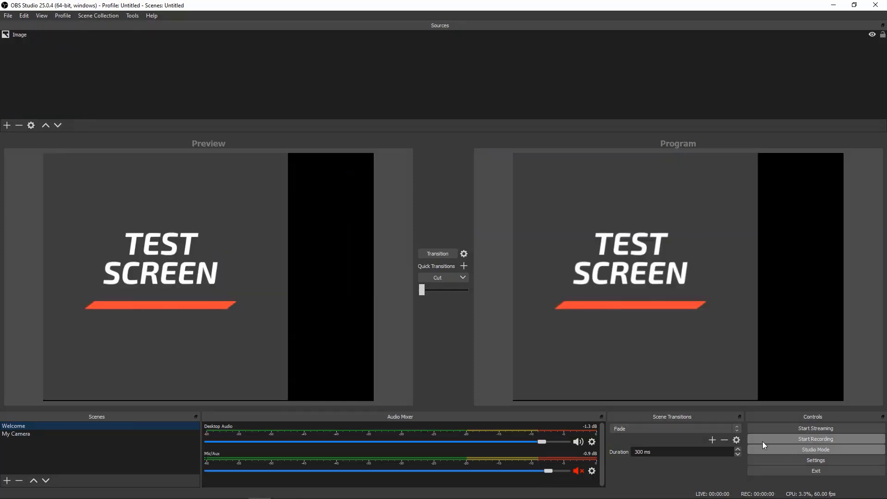
pyautogui.click(798, 428)
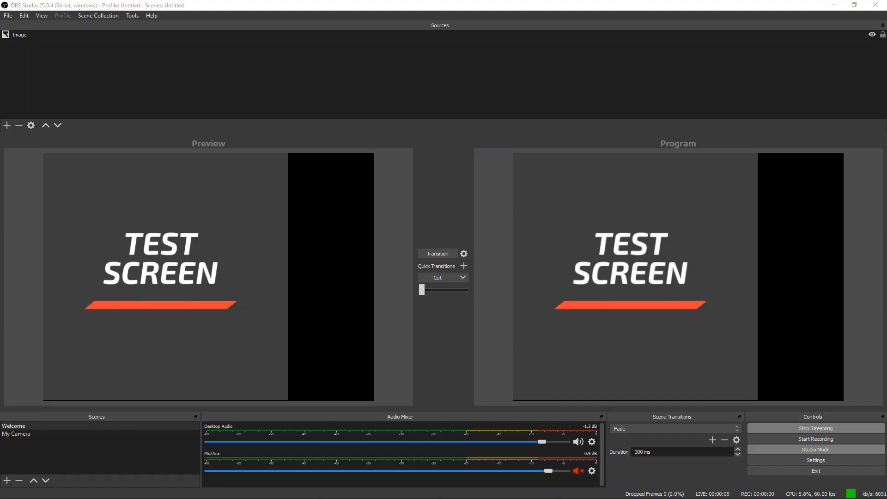
pyautogui.hotkey('alt', 'Tab')
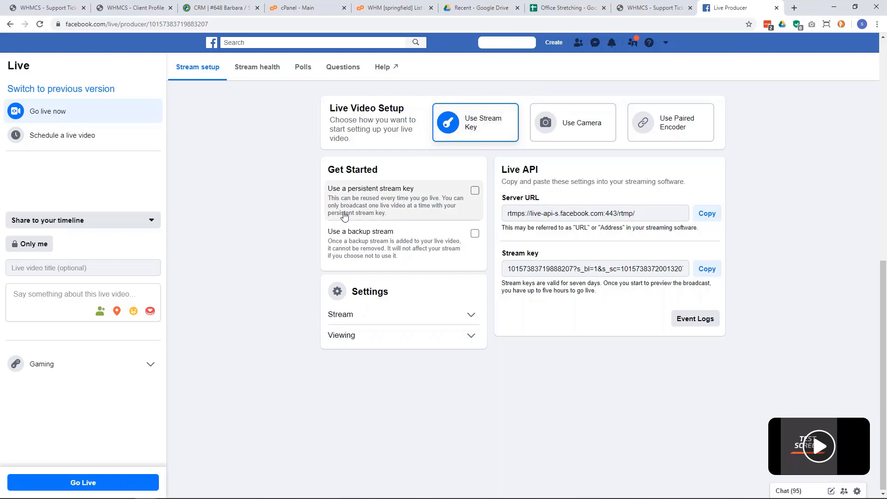
pyautogui.click(107, 484)
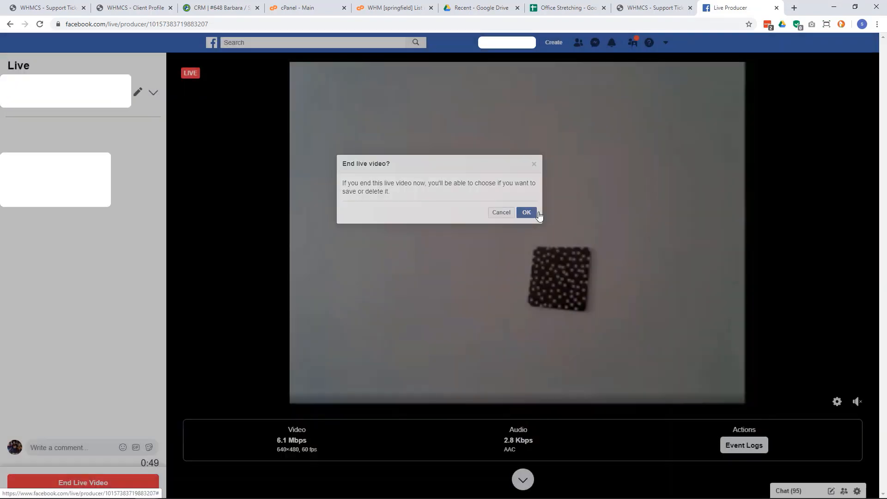
# Step: Enlarge the live video preview in Facebook Live Producer and end the live video
pyautogui.click(537, 213)
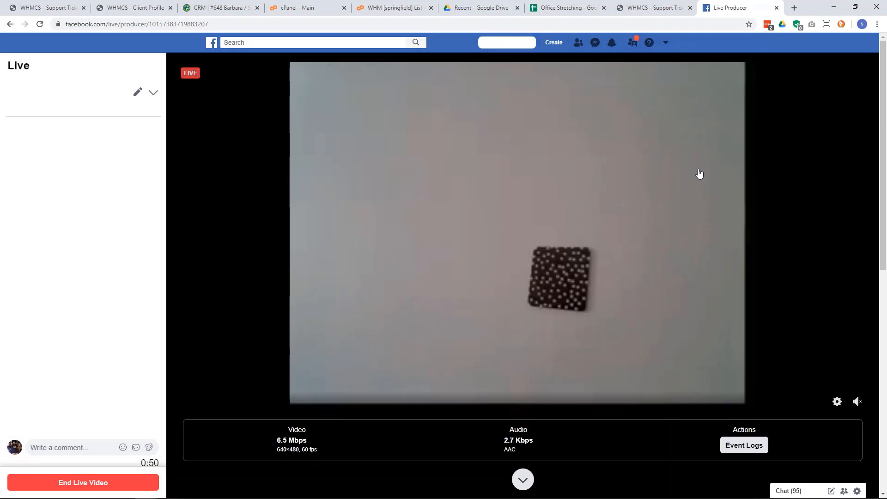
pyautogui.click(92, 483)
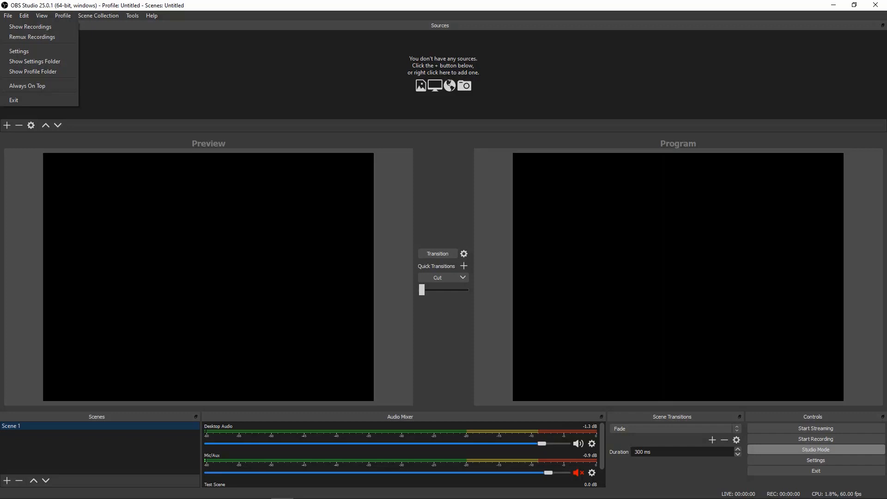
# Step: Rename Scene 1 to "My Camera" in OBS
pyautogui.rightClick(53, 426)
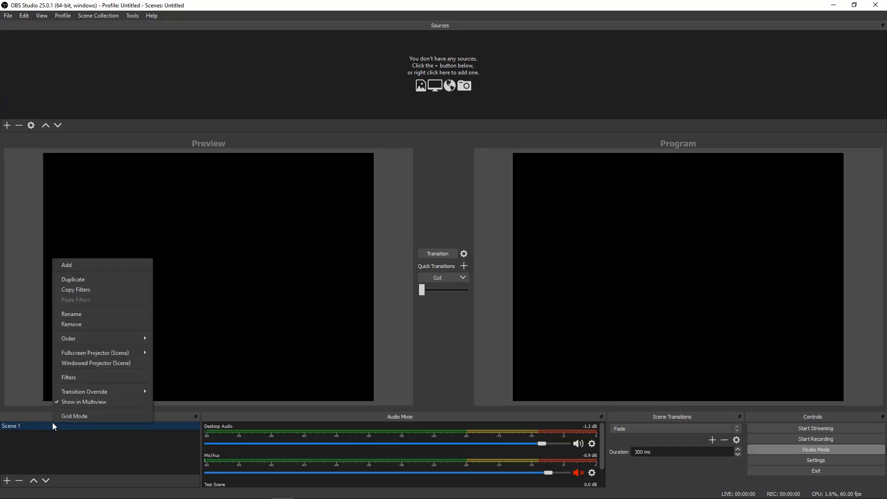
pyautogui.click(131, 316)
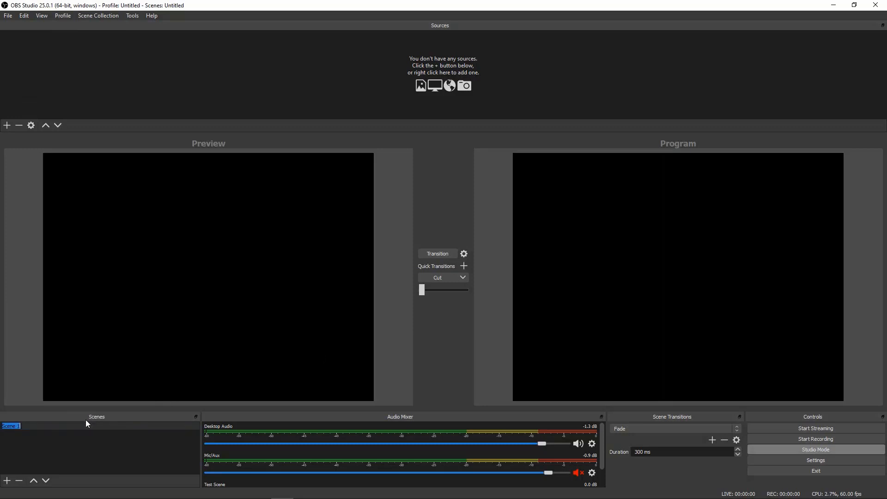
pyautogui.press('BackSpace')
pyautogui.write('My Camera')
pyautogui.press('Return')
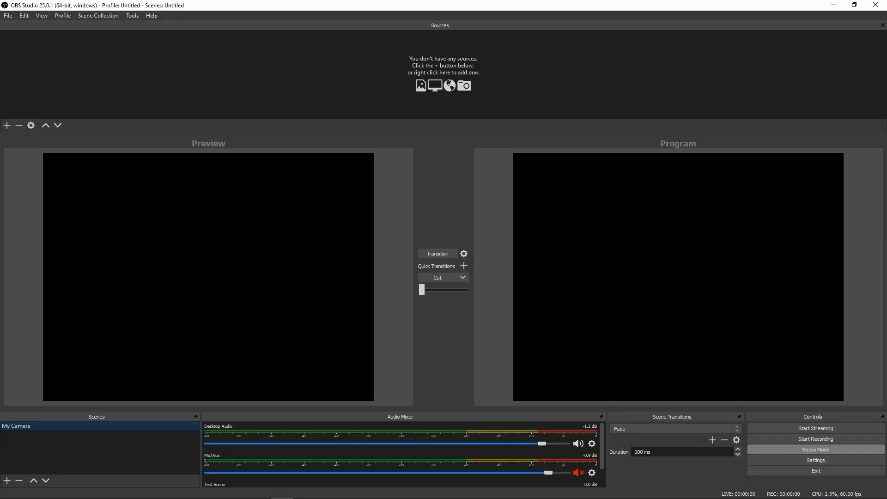
pyautogui.hotkey('alt', 'Tab')
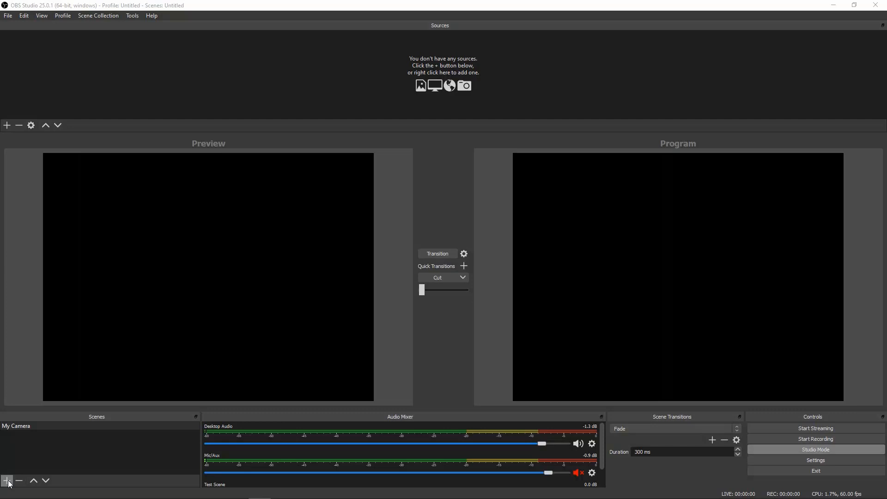
# Step: Add a new scene named "Welcome"
pyautogui.click(8, 482)
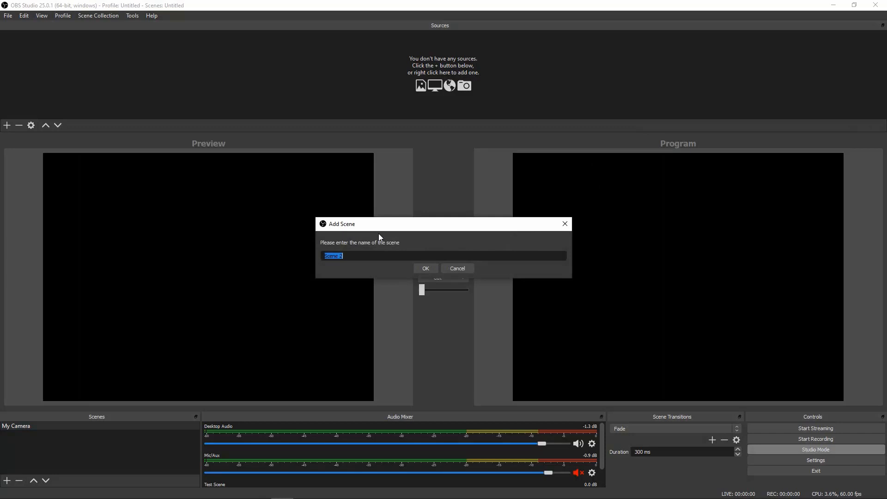
pyautogui.press('BackSpace')
pyautogui.write('Welcome')
pyautogui.press('Return')
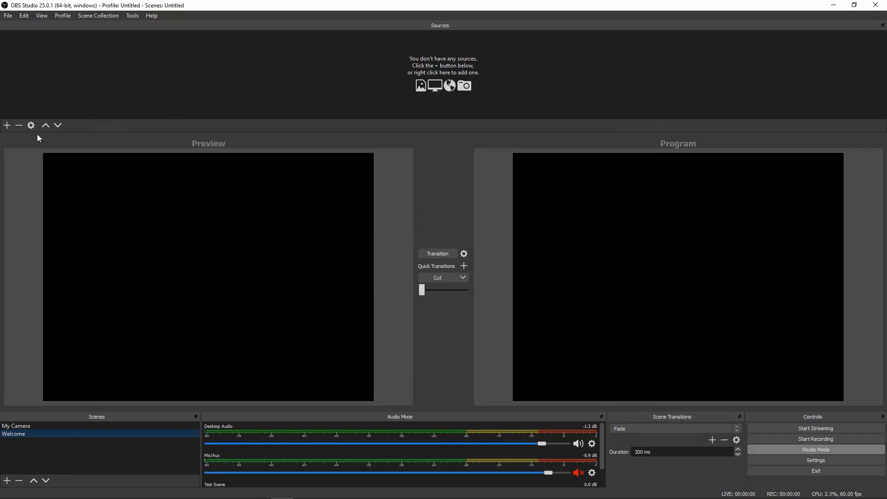
# Step: Add a new Image source with the TEST SCREEN picture to the Welcome scene and scale it down to the canvas height
pyautogui.click(7, 126)
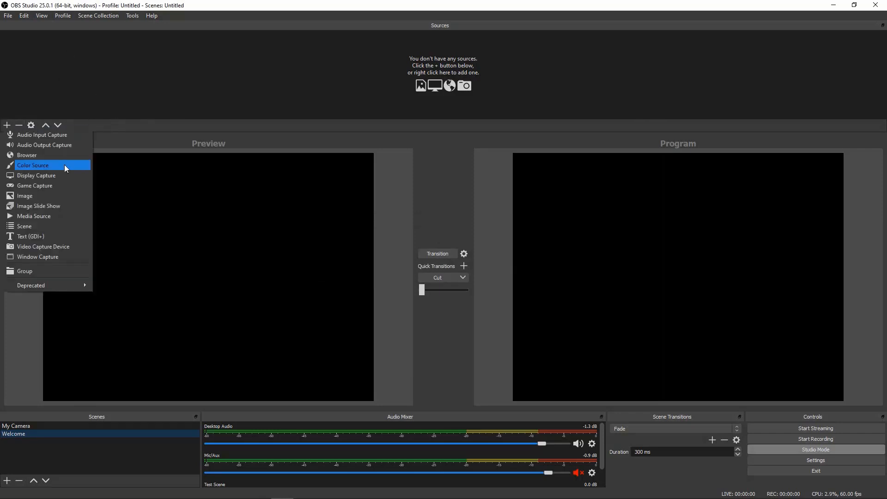
pyautogui.click(54, 196)
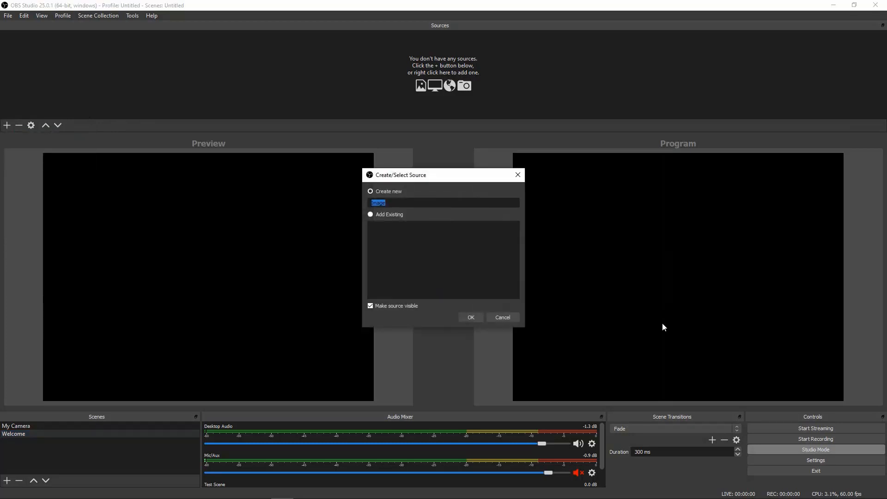
pyautogui.click(469, 318)
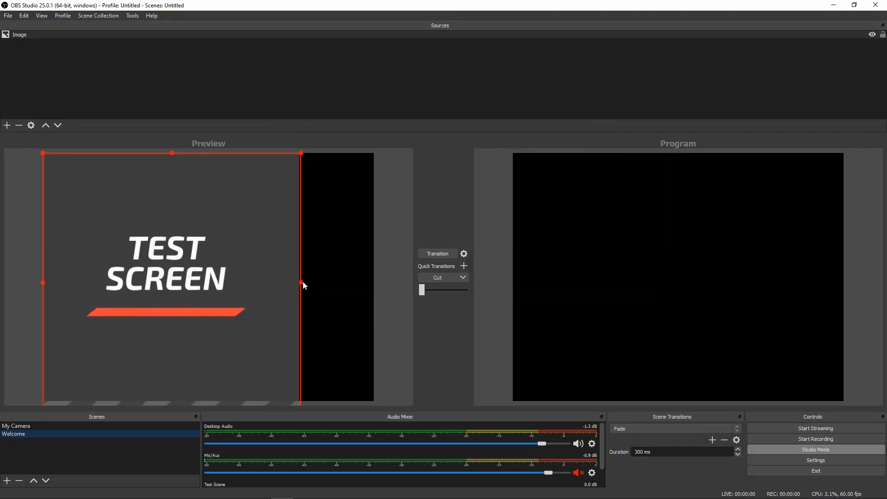
pyautogui.moveTo(303, 283); pyautogui.dragTo(290, 276)
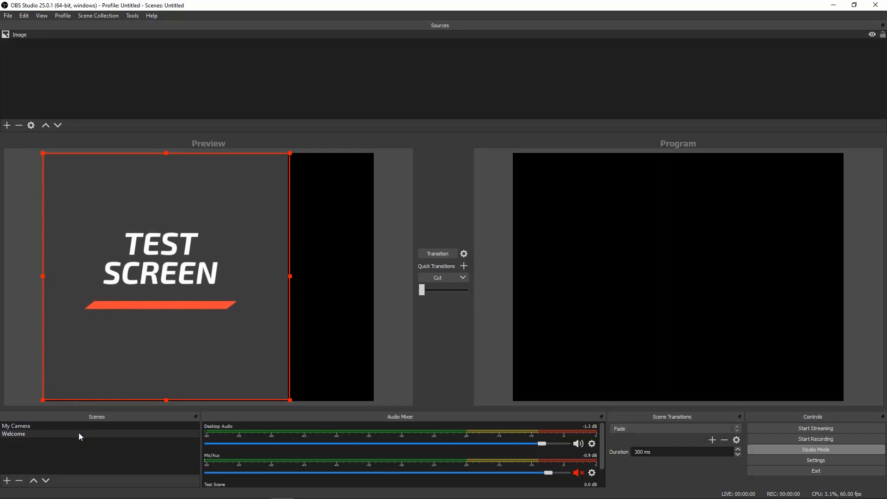
# Step: Move the Welcome scene above My Camera in the scene order and view the Cut quick transition's options
pyautogui.click(33, 480)
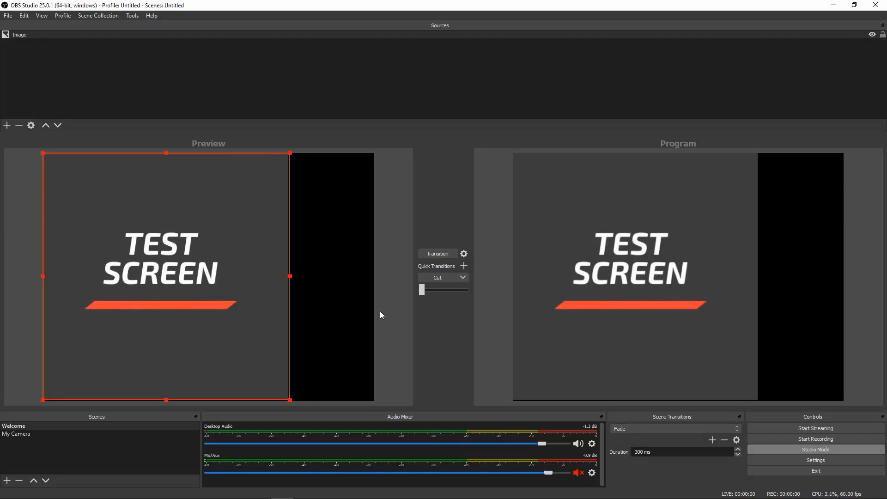
pyautogui.click(468, 275)
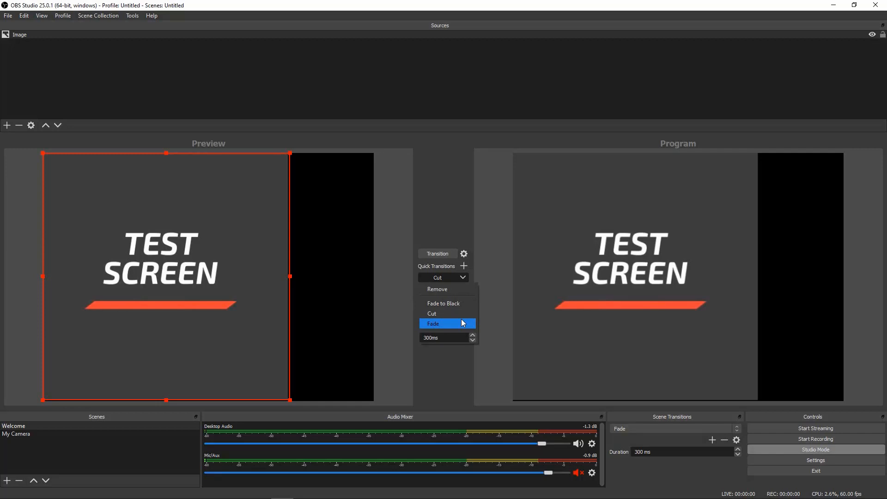
pyautogui.click(431, 376)
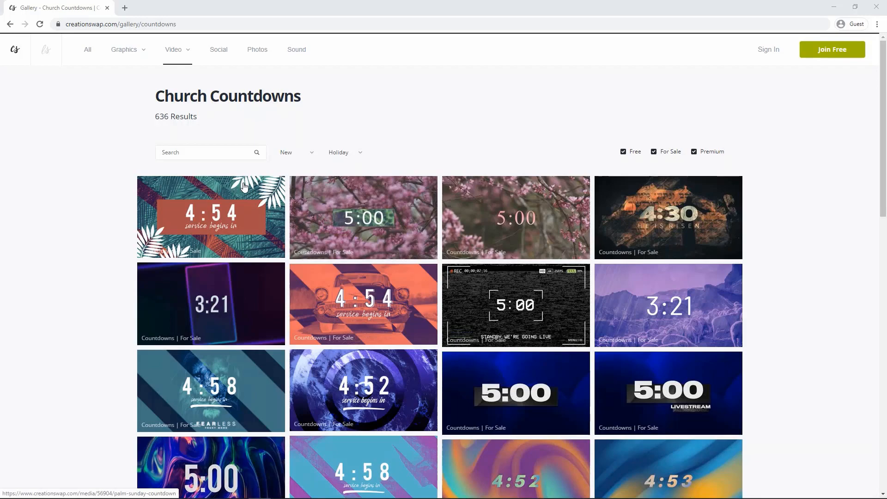
# Step: Browse the Church Countdowns video gallery on creationswap.com in the browser
pyautogui.scroll(-7, 245, 187)
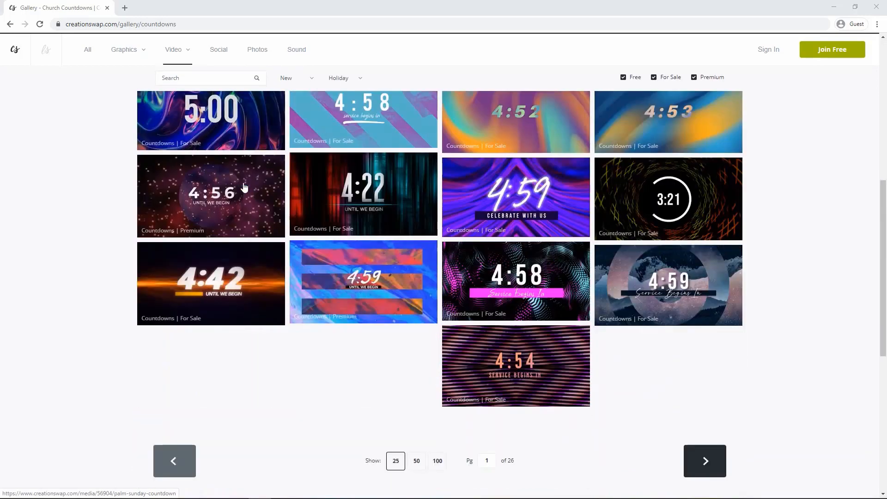
pyautogui.scroll(5, 244, 187)
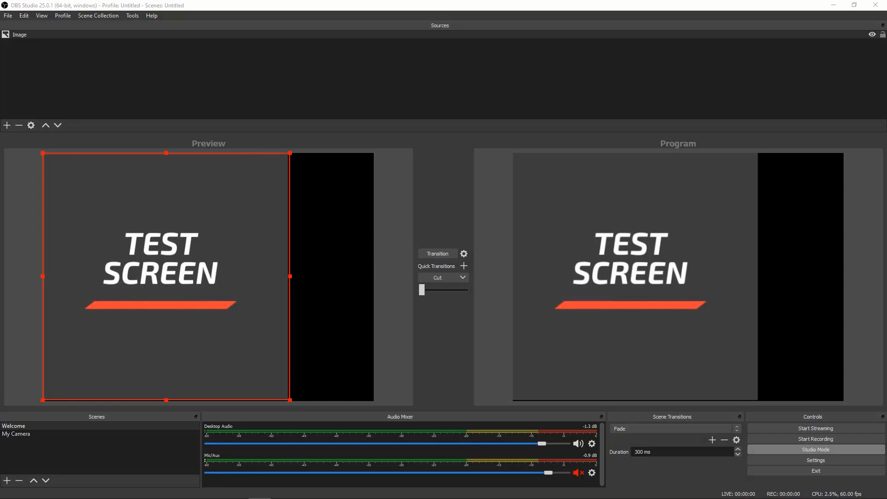
# Step: Unmute the Mic/Aux audio source in OBS and mute it again
pyautogui.click(577, 473)
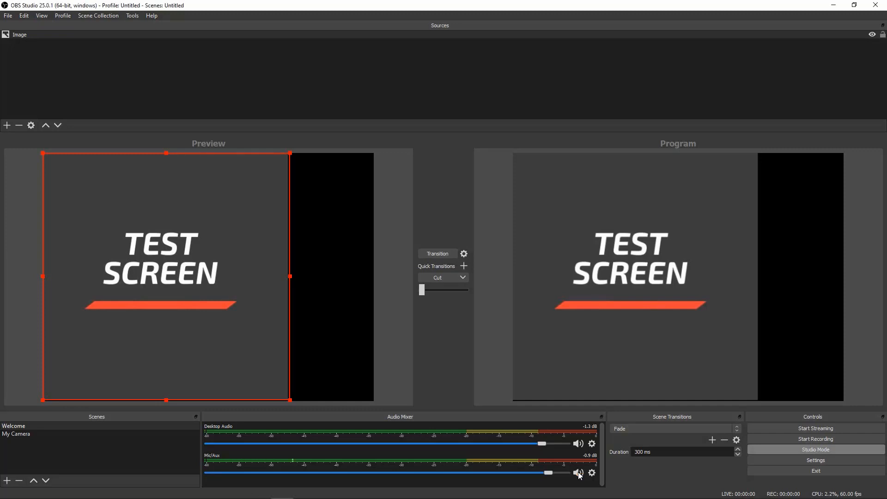
pyautogui.click(578, 473)
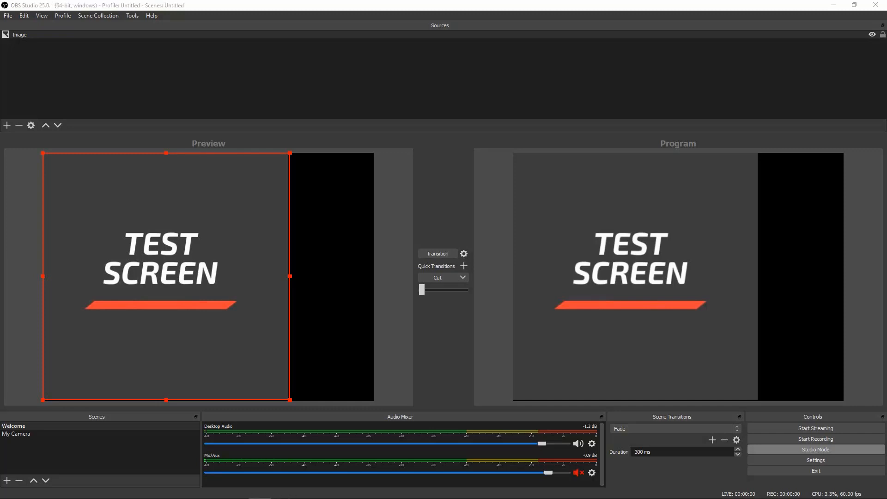